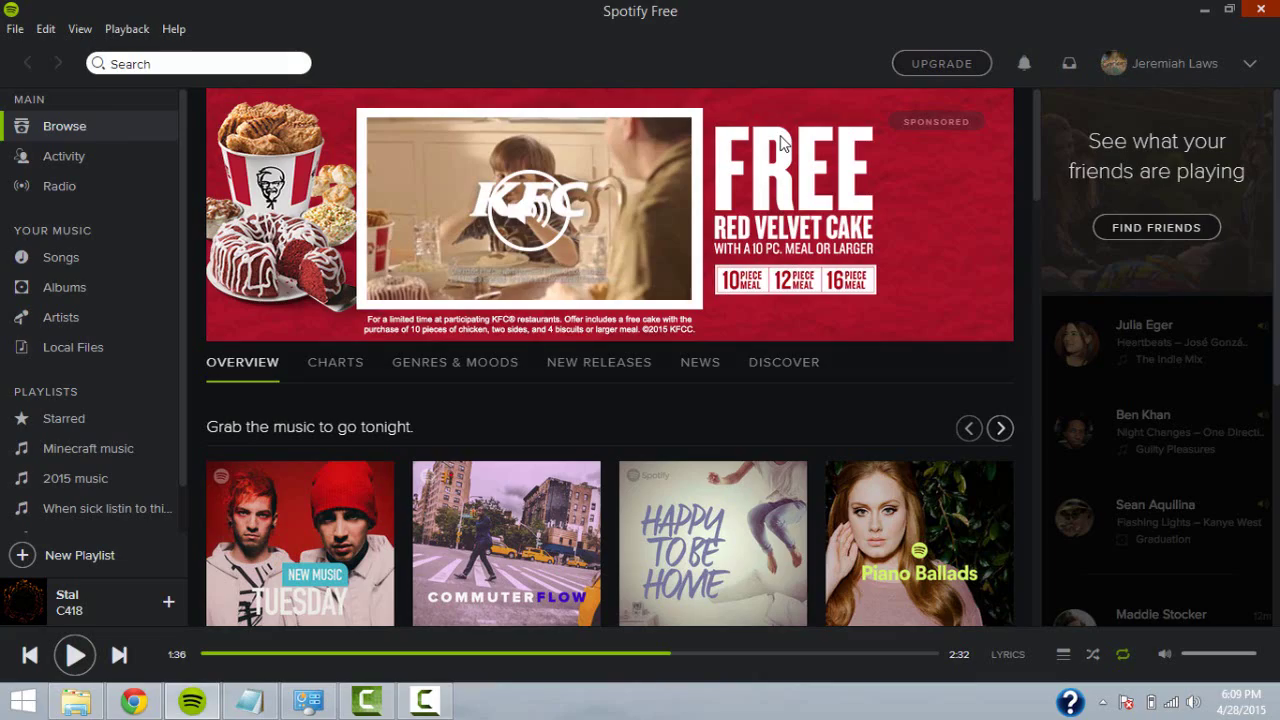
Return to the Spotify window and drop the volume slider to its minimum
{"action": "left_click", "coordinate": [783, 143]}
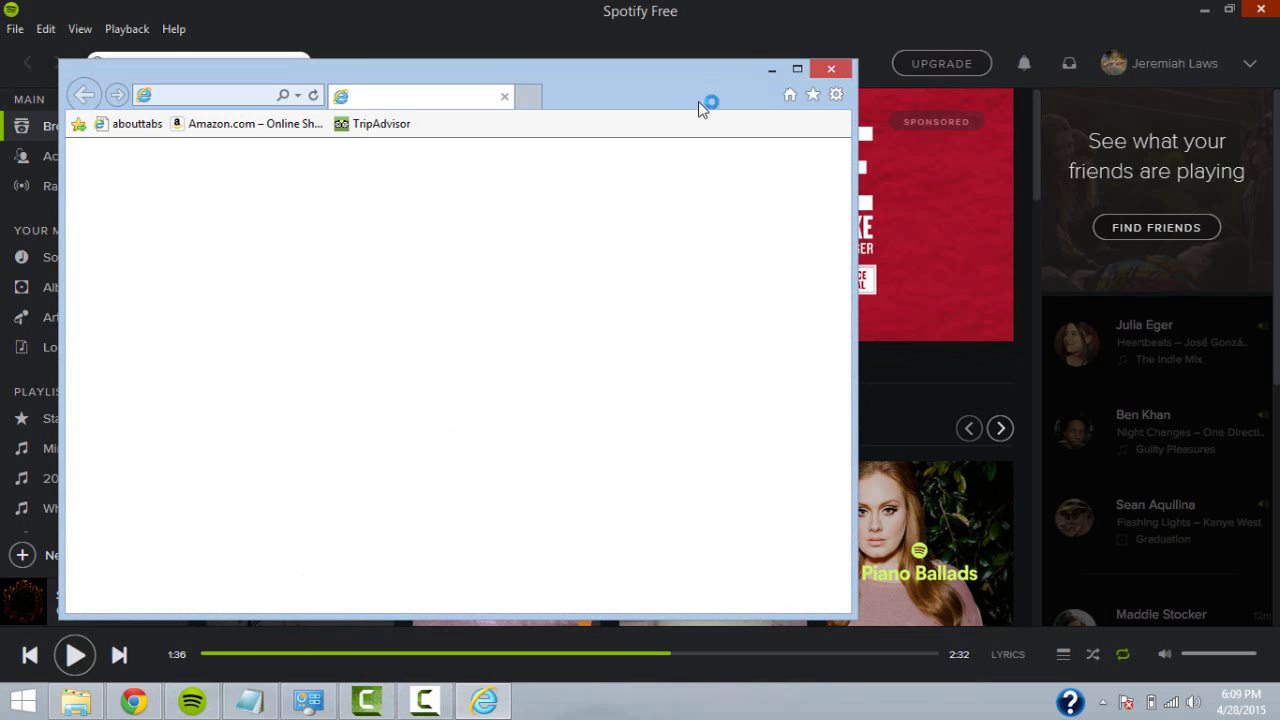
{"action": "left_click", "coordinate": [819, 10]}
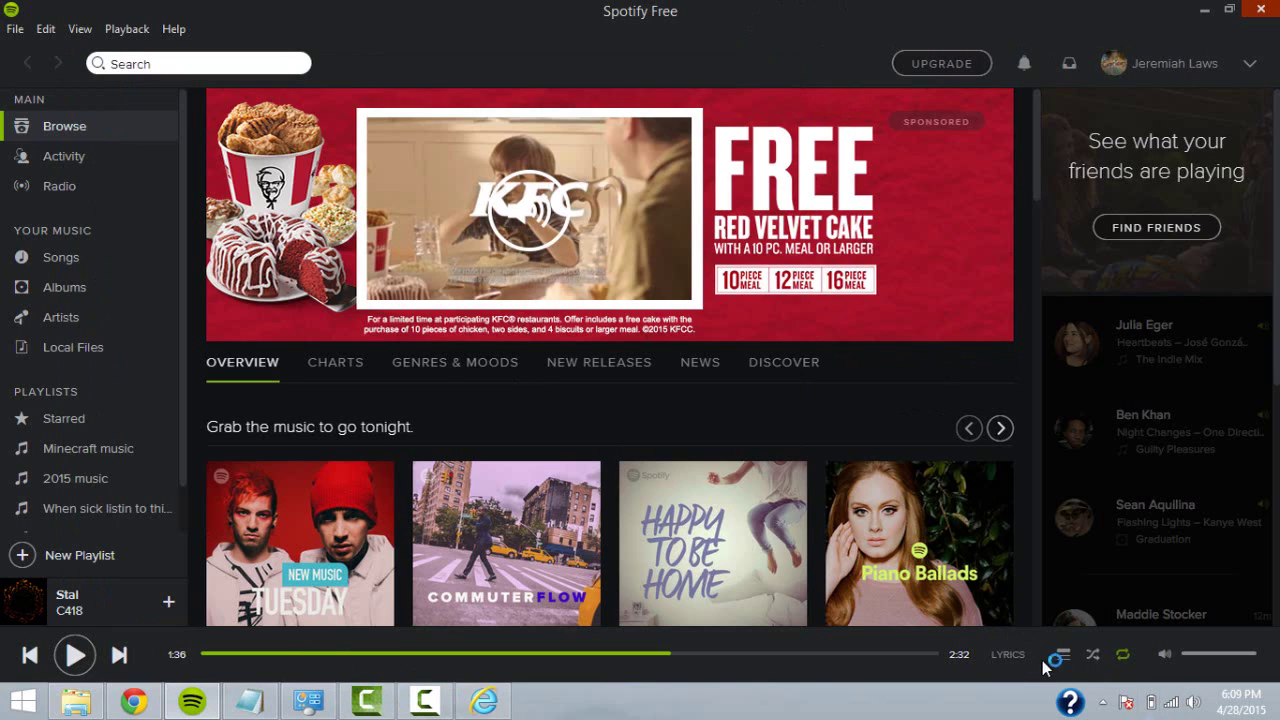
{"action": "left_click", "coordinate": [1189, 656]}
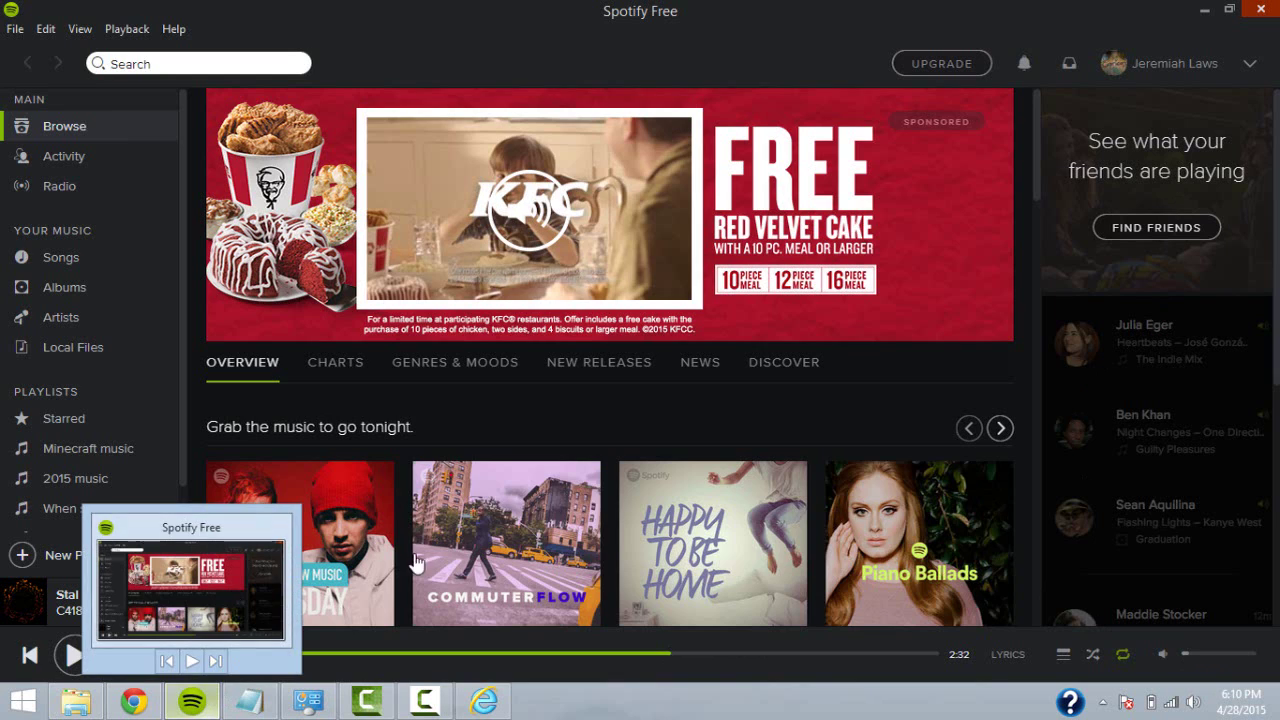
Resume Stal by C418 from 1:36 and toggle the Repeat icon off
{"action": "left_click", "coordinate": [80, 656]}
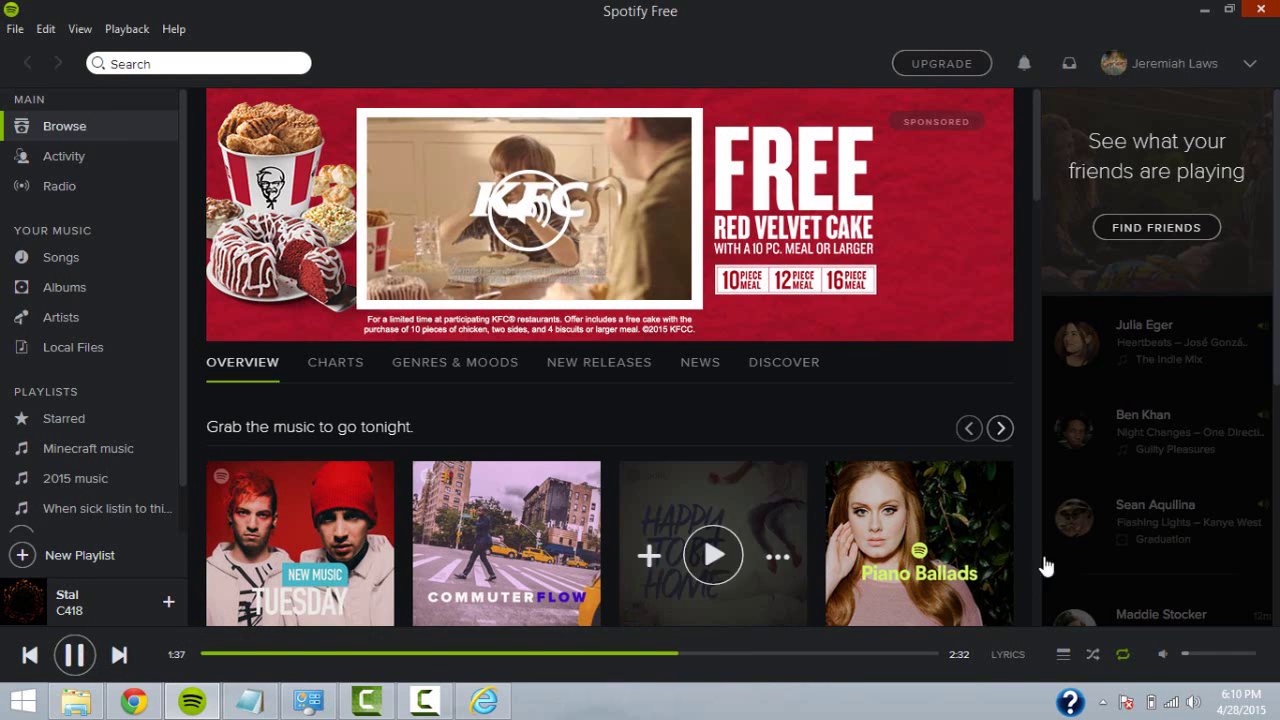
{"action": "left_click", "coordinate": [1121, 655]}
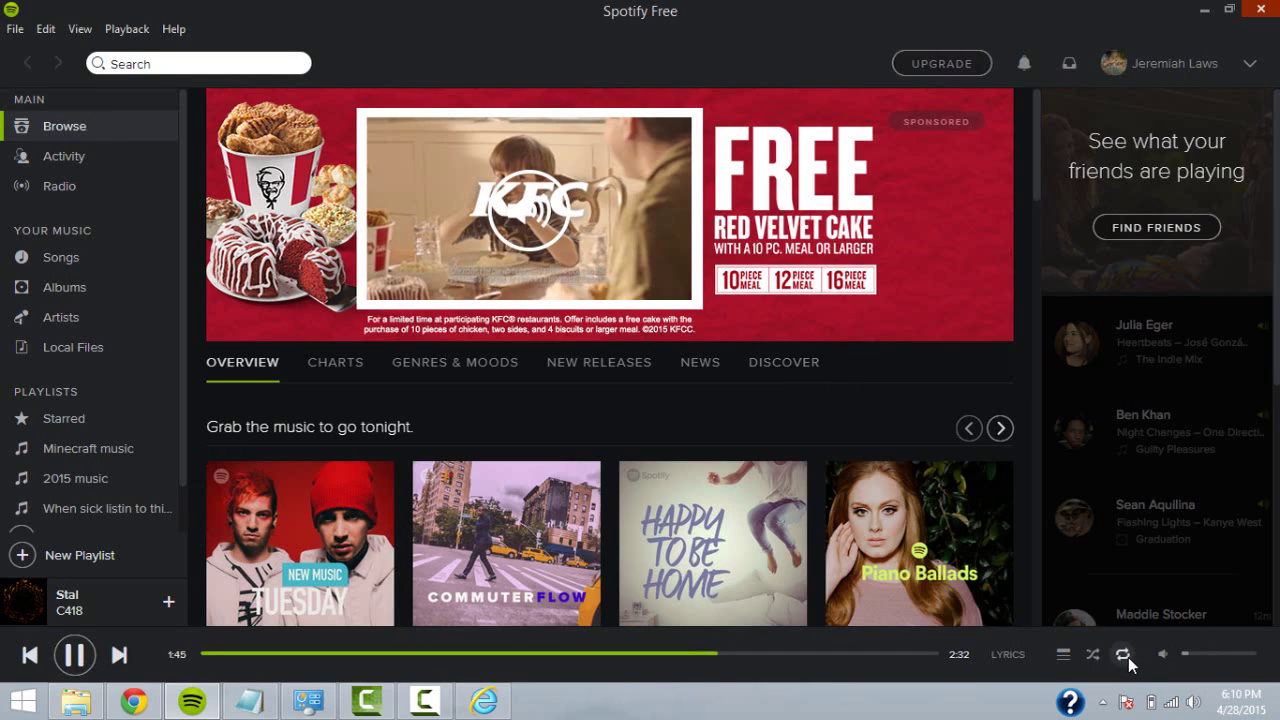
Switch Repeat to repeat-one mode and pause Stal by C418 at 2:00
{"action": "left_click", "coordinate": [1128, 658]}
{"action": "left_click", "coordinate": [74, 655]}
{"action": "left_click", "coordinate": [440, 702]}
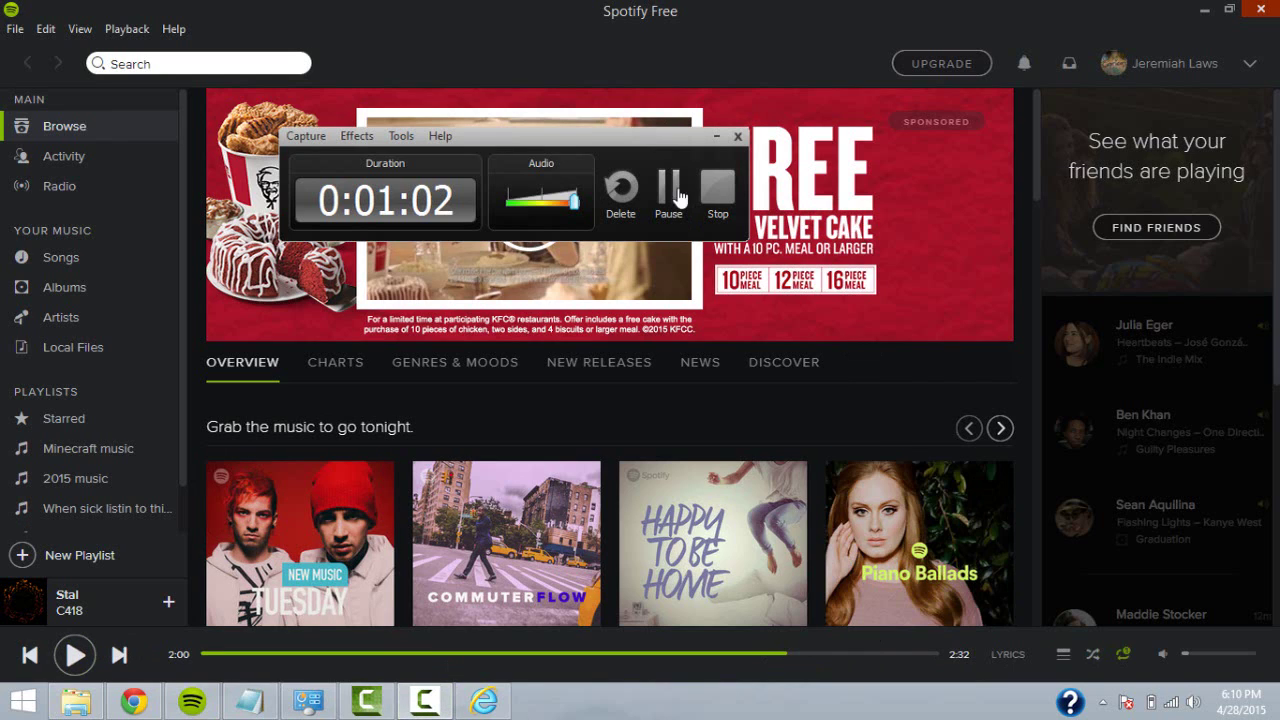